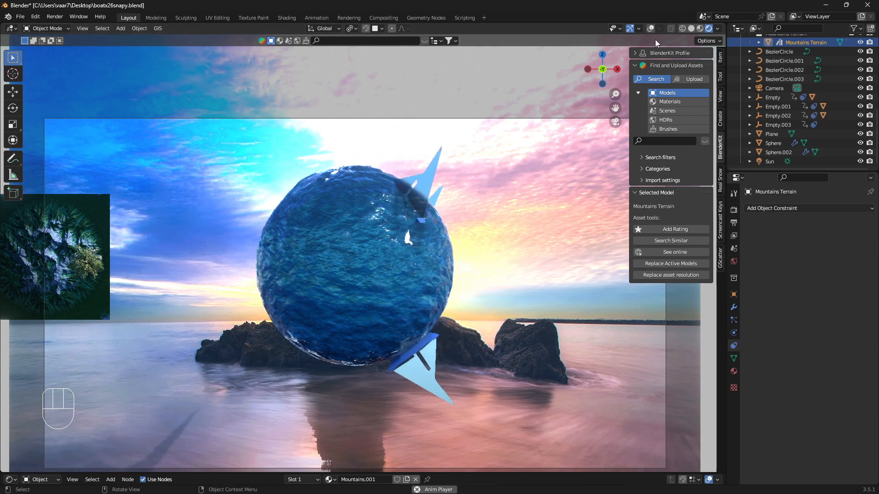
- Move the Mountains Terrain in front of the ocean sphere and scale it to about 0.533
left_click(651, 28)
key("g")
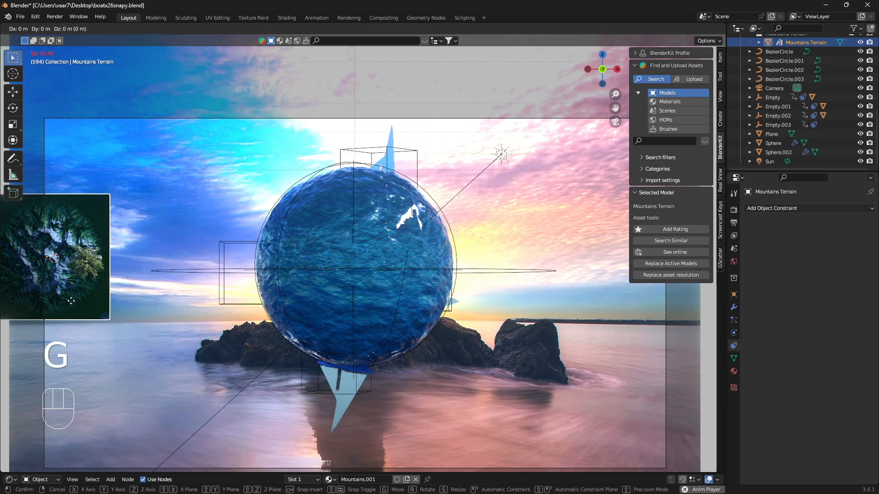
left_click(376, 311)
key("s")
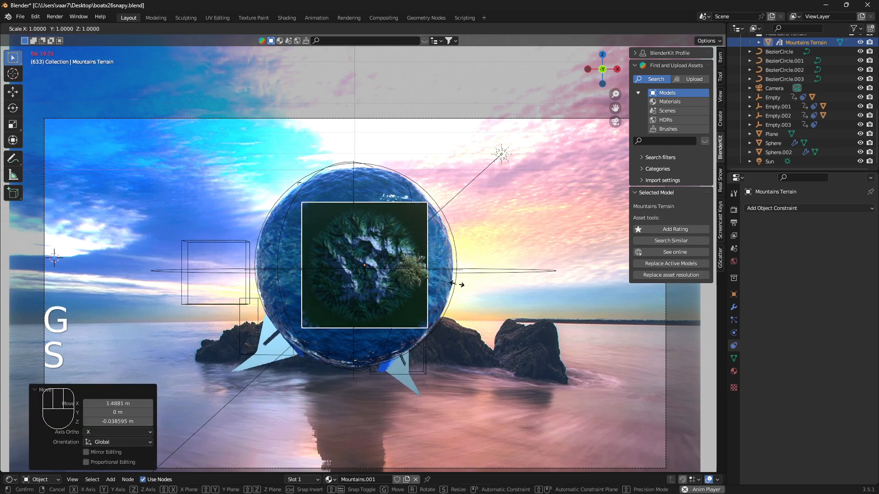
left_click(415, 271)
- Hide the viewport overlays and stop the animation playback to check the terrain against the sphere from the side
middle_click_drag(416, 271, 314, 288)
scroll(365, 282, "up", 8)
middle_click_drag(395, 249, 360, 330, "shift")
scroll(360, 320, "up", 5)
middle_click_drag(364, 292, 364, 293)
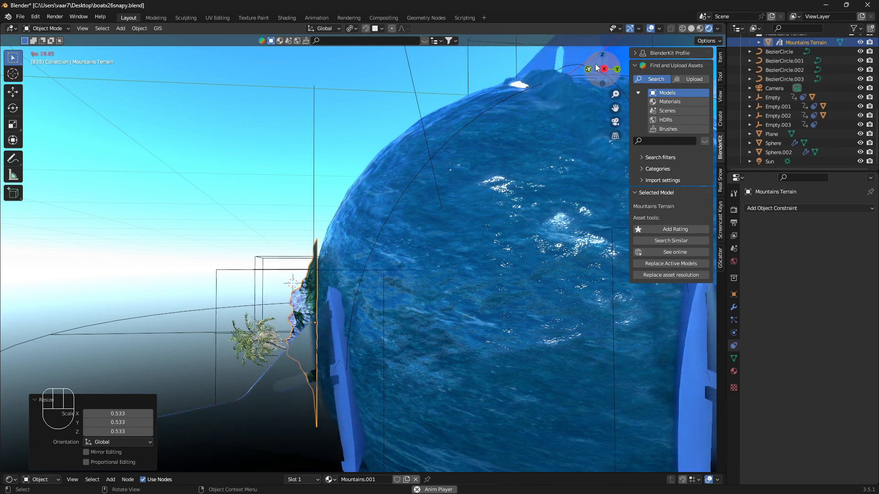
key("shift+alt+z")
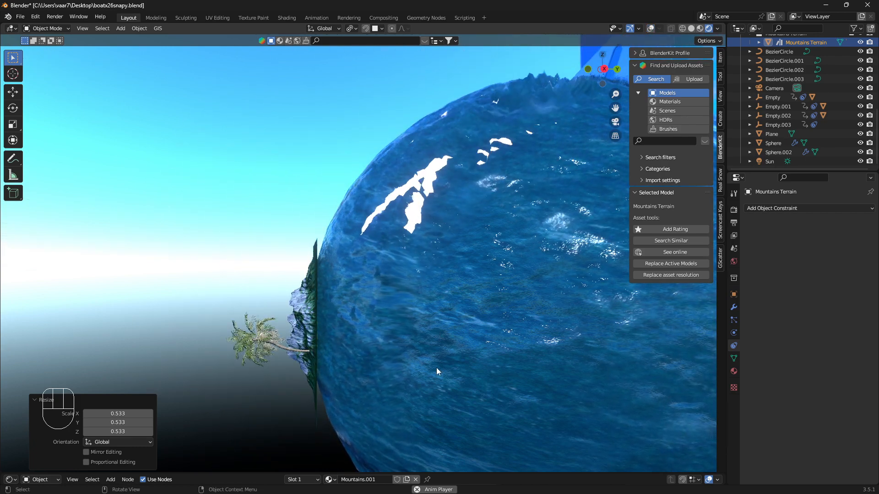
key("space")
scroll(353, 365, "up", 3)
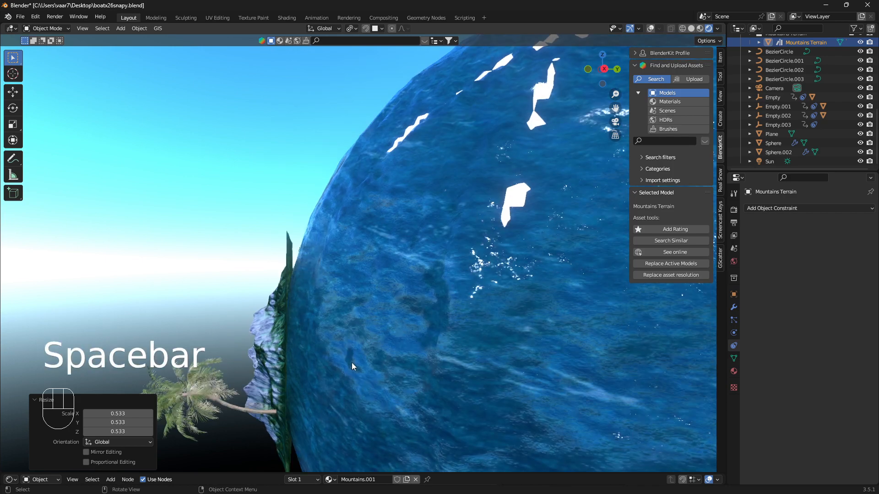
middle_click_drag(353, 315, 425, 217, "shift")
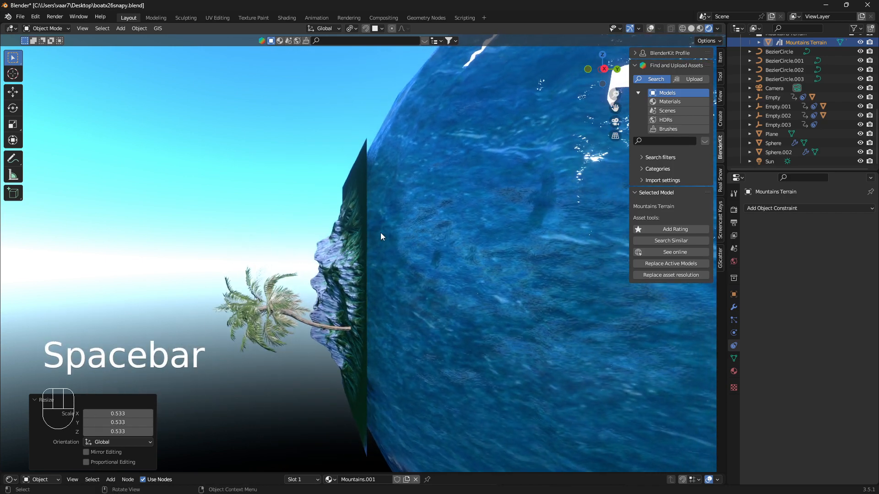
- Show the viewport overlays again and move the terrain away from the sphere's surface by about 0.037 m along negative Y
left_click(651, 29)
middle_click_drag(364, 292, 348, 295)
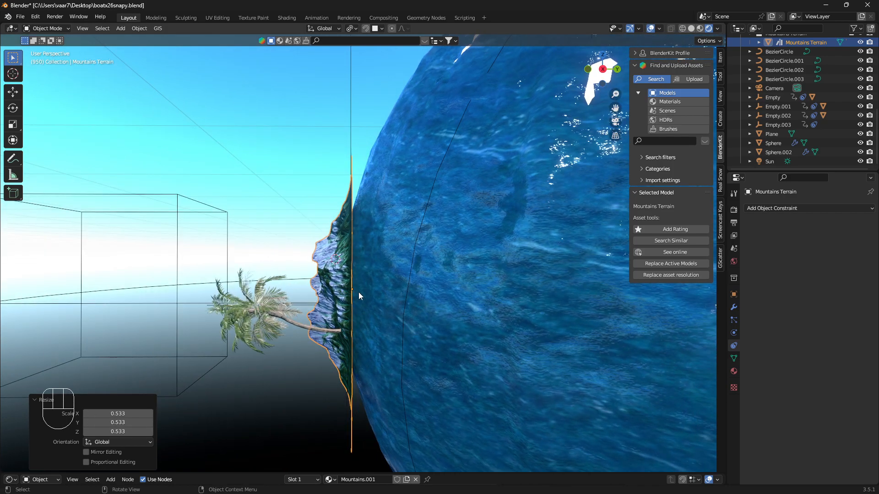
key("g")
left_click(396, 171)
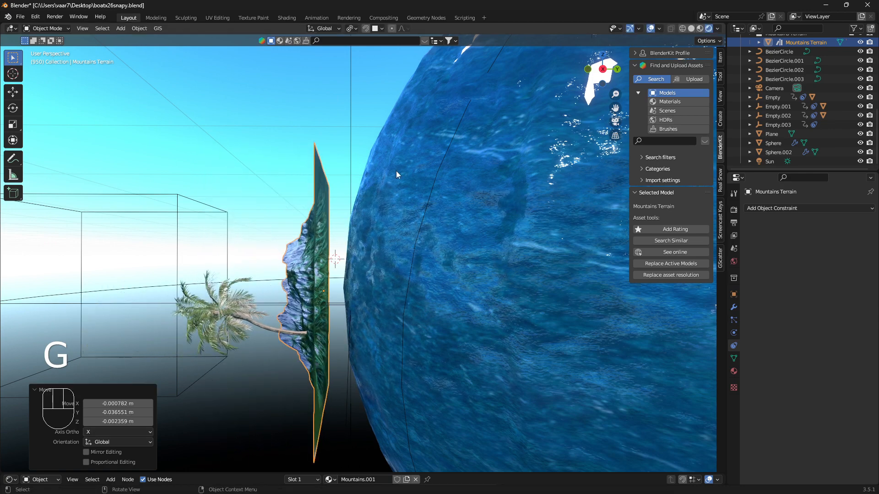
- Turn on snapping and check that it uses Face Project, Center and Align Rotation to Target
left_click(366, 30)
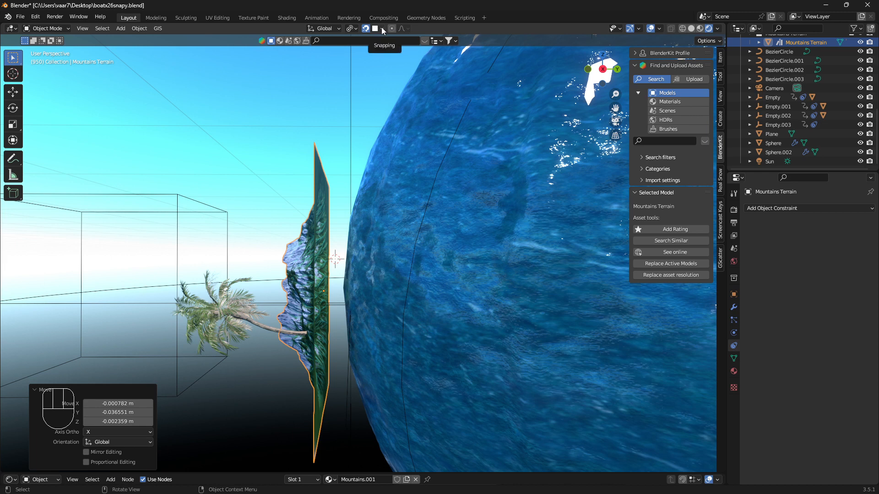
left_click(383, 29)
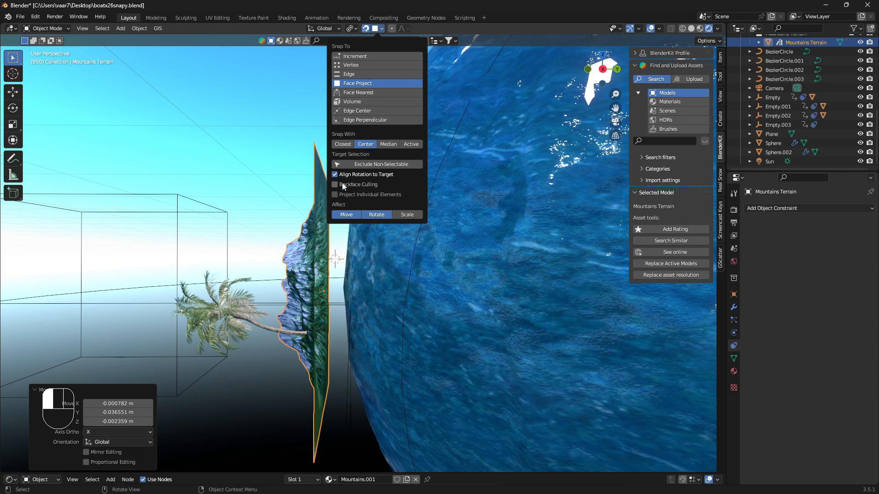
- Move the terrain with snapping onto the sphere's front surface, about -0.070 m in X, 0.028 m in Y and 0.017 m in Z
middle_click_drag(358, 257, 502, 238)
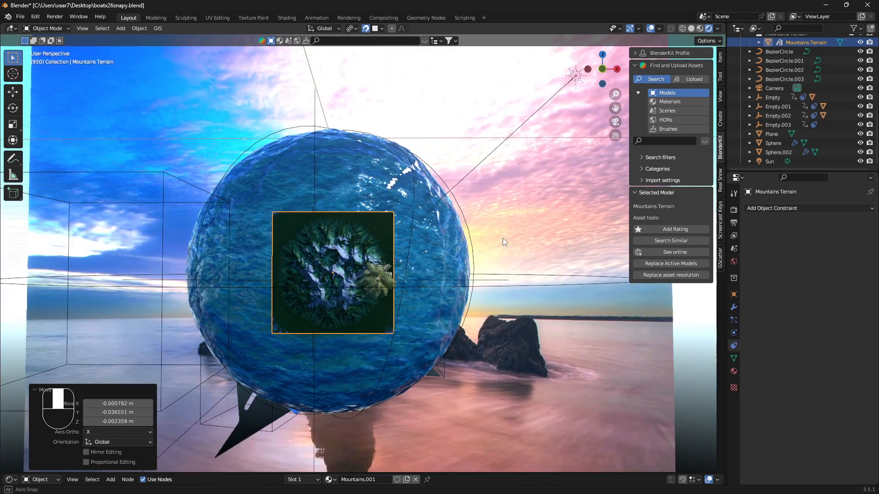
left_click(650, 28)
scroll(463, 239, "up", 2)
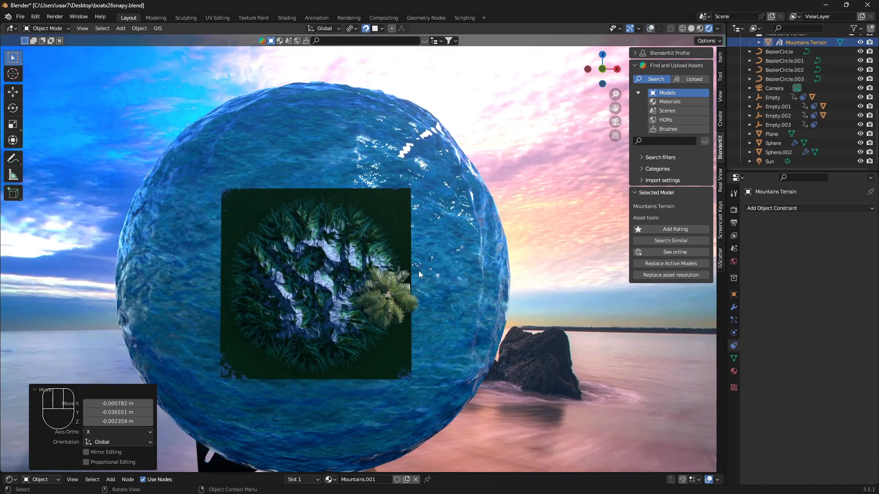
left_click(650, 29)
key("g")
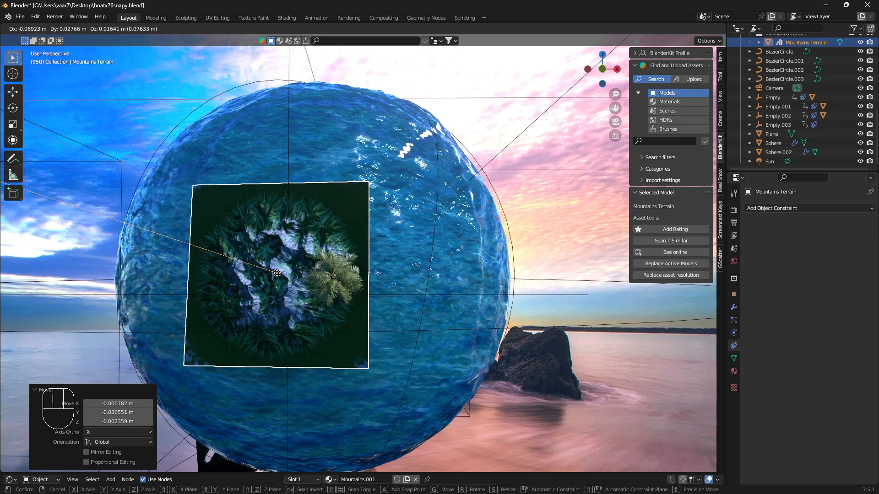
left_click(276, 273)
- Hide every object except the Mountains Terrain
scroll(334, 287, "up", 3)
middle_click_drag(410, 216, 268, 207)
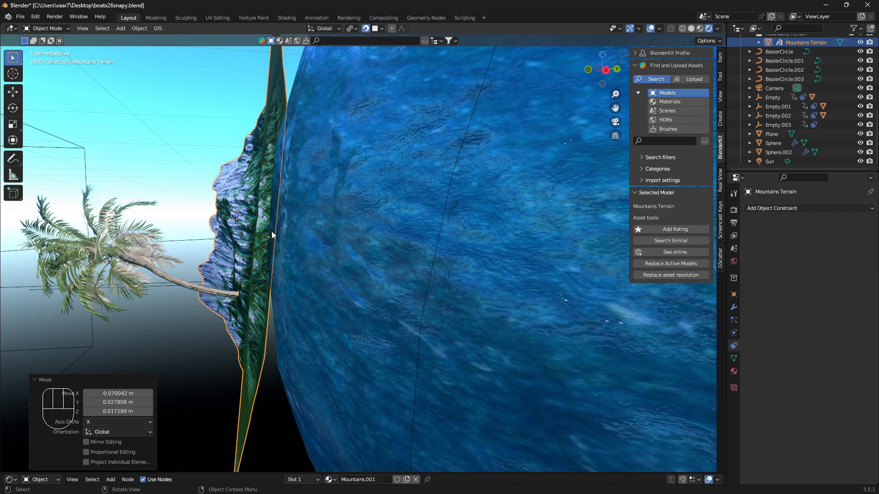
mouse_move(268, 246)
middle_mouse_down("ctrl")
mouse_move(274, 233)
mouse_move(273, 243)
middle_mouse_up("ctrl")
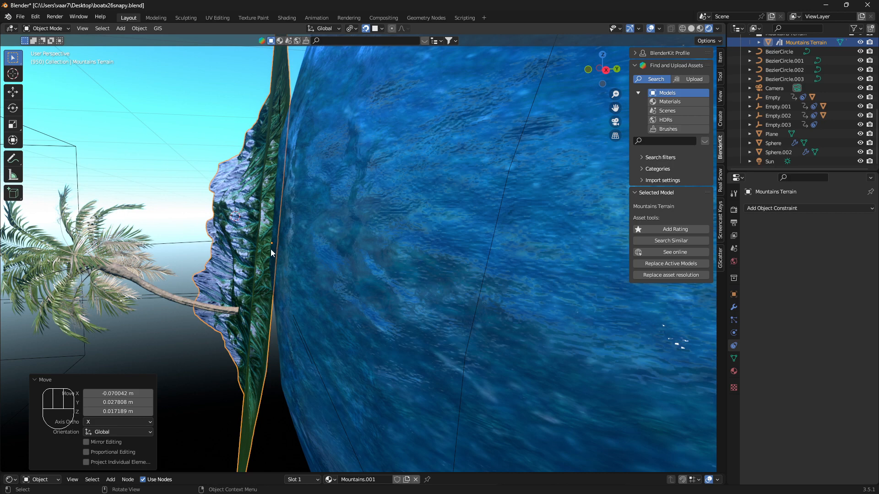
middle_click_drag(273, 244, 301, 256, "ctrl")
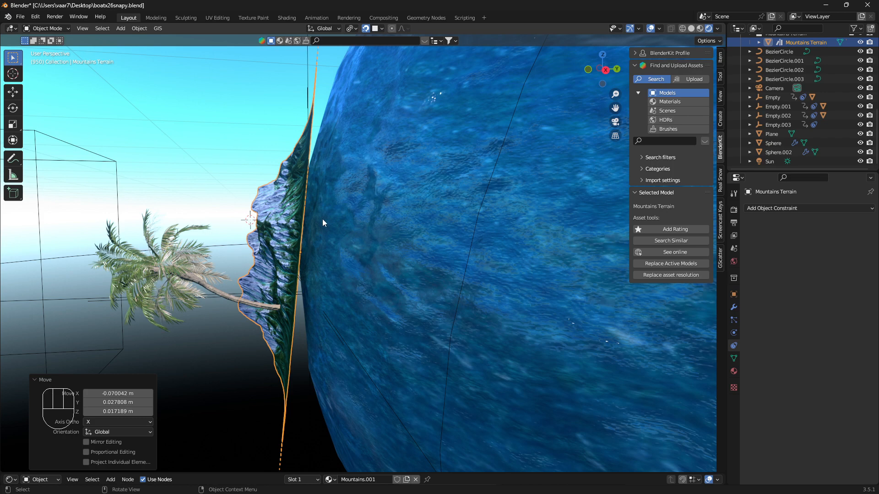
left_click(302, 224)
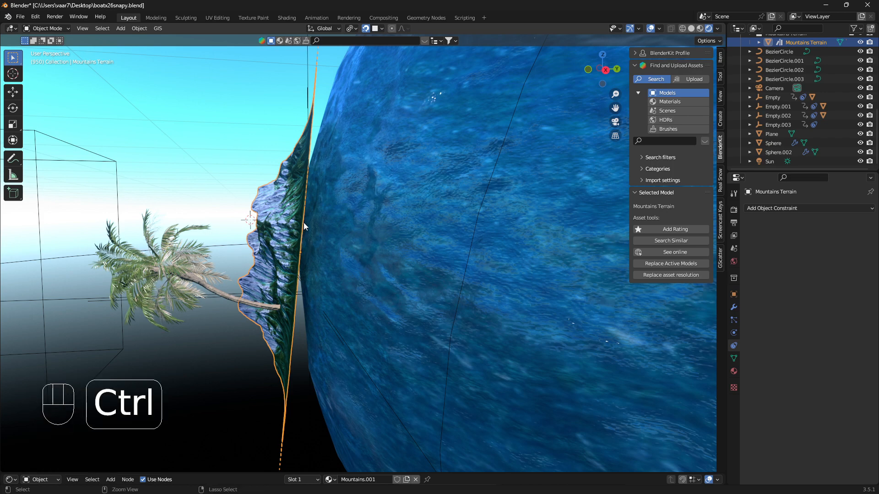
key("ctrl+i")
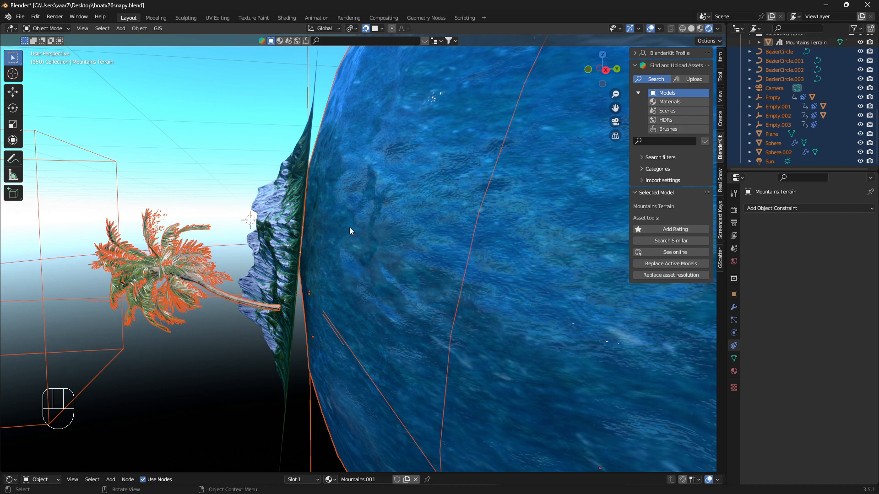
key("h")
- Turn off snapping and place the 3D cursor at the centre of the terrain's underside
middle_click_drag(388, 211, 199, 181)
scroll(257, 196, "up", 3)
middle_click_drag(271, 198, 351, 210, "shift")
left_click(366, 28)
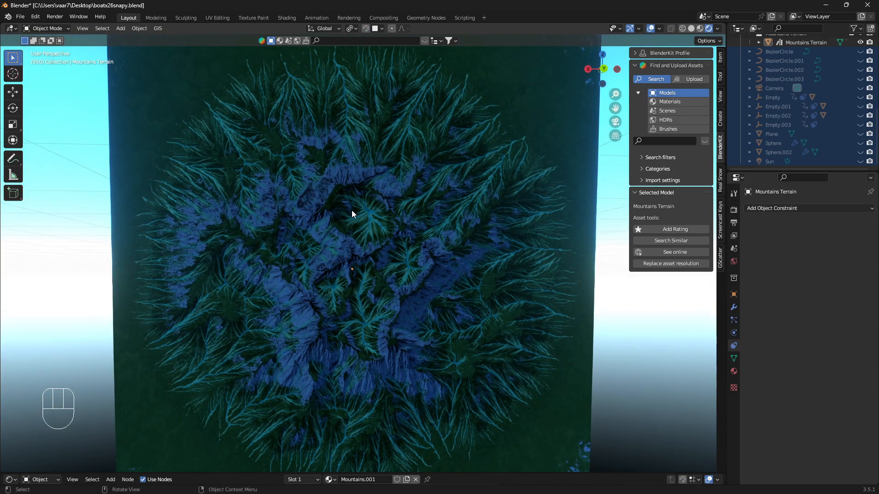
right_click(348, 265, "shift")
scroll(366, 254, "down", 3)
scroll(367, 251, "up", 1)
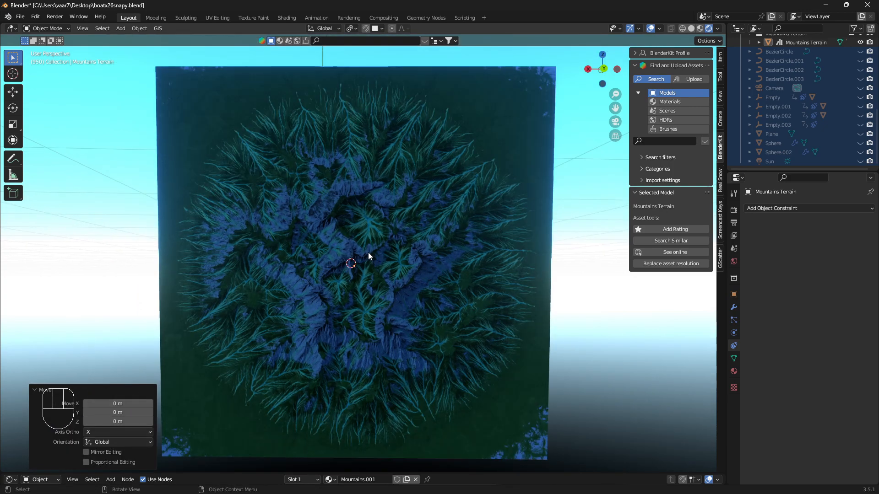
middle_click_drag(368, 252, 373, 245)
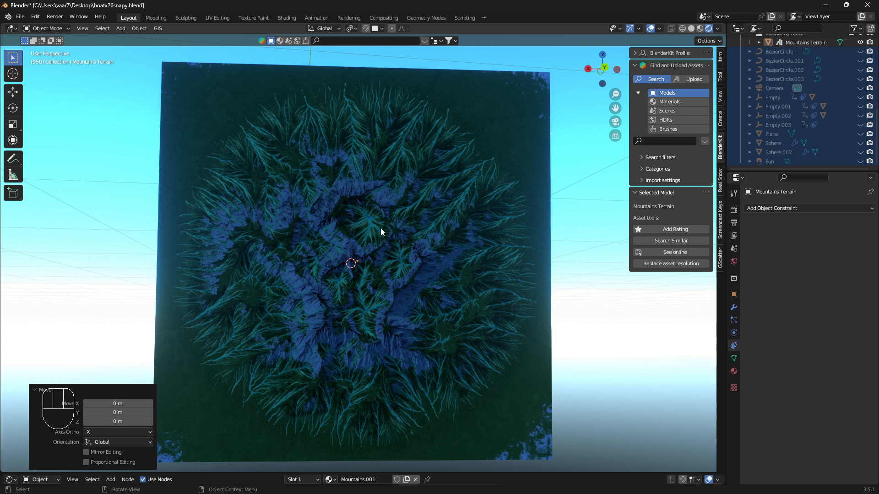
- Add a plane at the 3D cursor, scale it to about 0.171 and rotate it 90° about the X axis
key("shift+a")
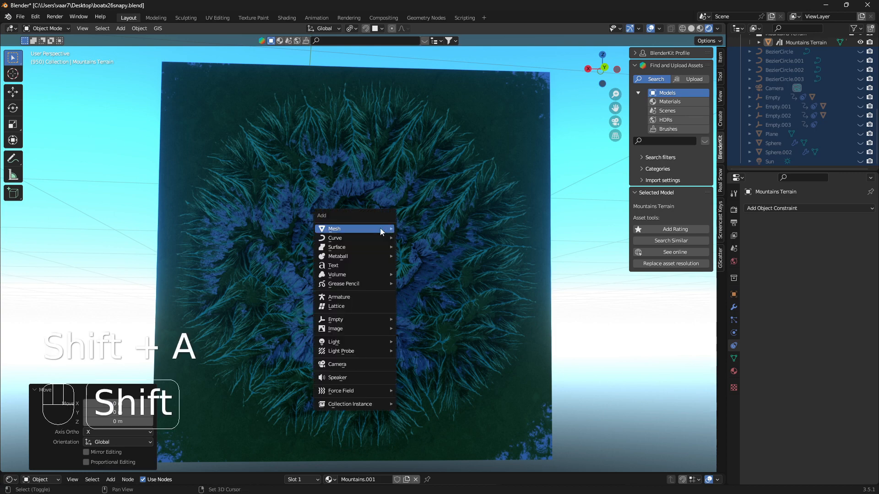
mouse_move(383, 228)
left_click(422, 227)
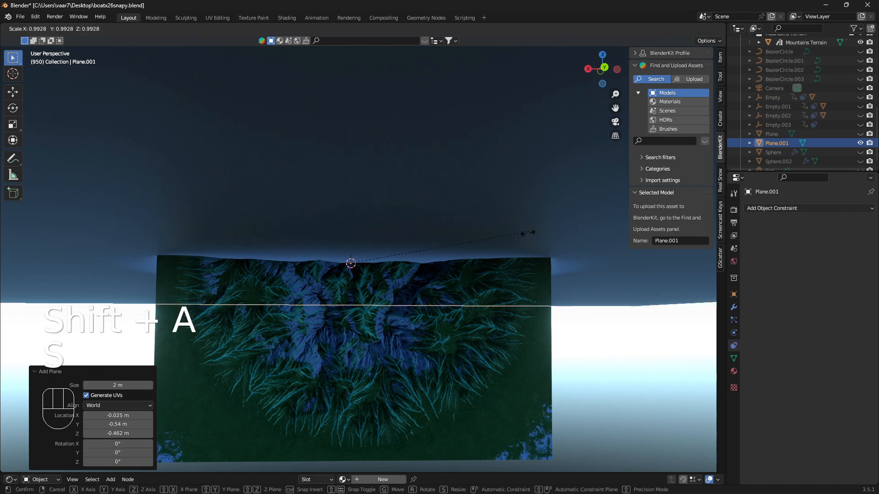
middle_click_drag(422, 231, 423, 265)
key("s")
left_click(427, 281)
type("r")
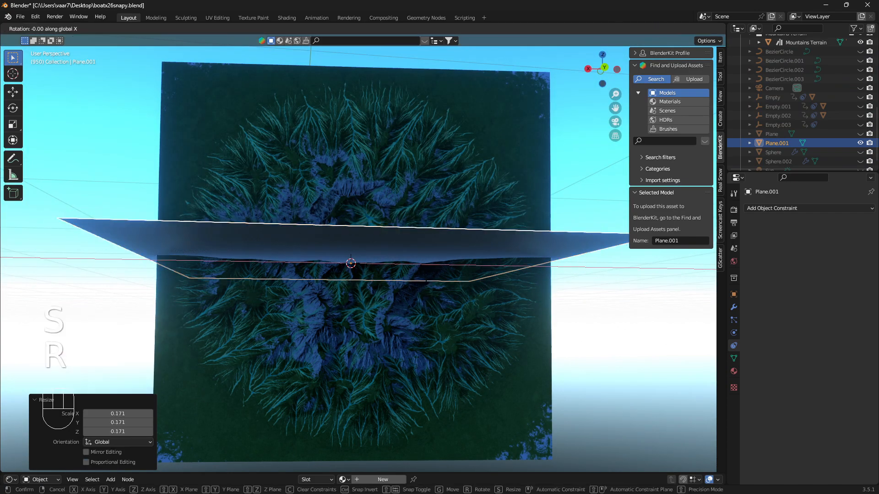
type("x90")
left_click(426, 273)
- Move the plane about 0.021 m along Y into the terrain and rotate it about 8° to run parallel to the terrain's base
middle_click_drag(414, 287, 425, 317)
key("g")
left_click(452, 324)
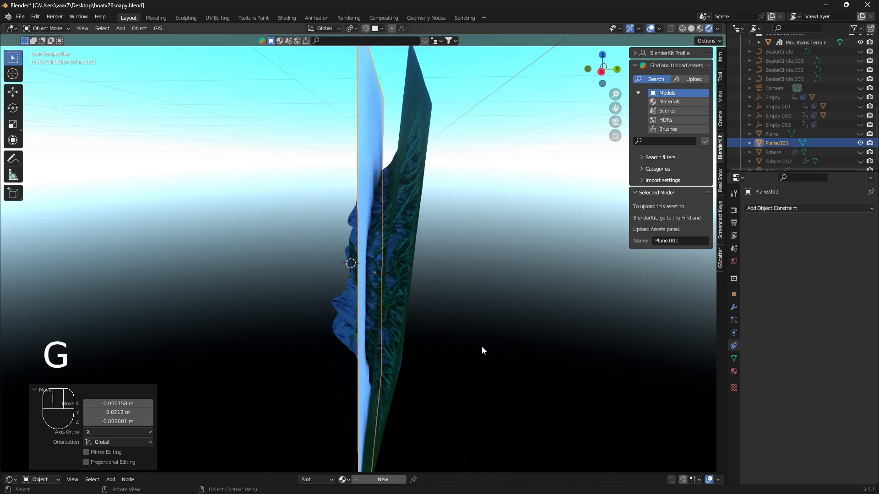
key("r")
left_click(435, 332)
- Place the 3D cursor on the plane, near the middle of the area enclosed by the terrain
middle_click_drag(435, 332, 416, 309)
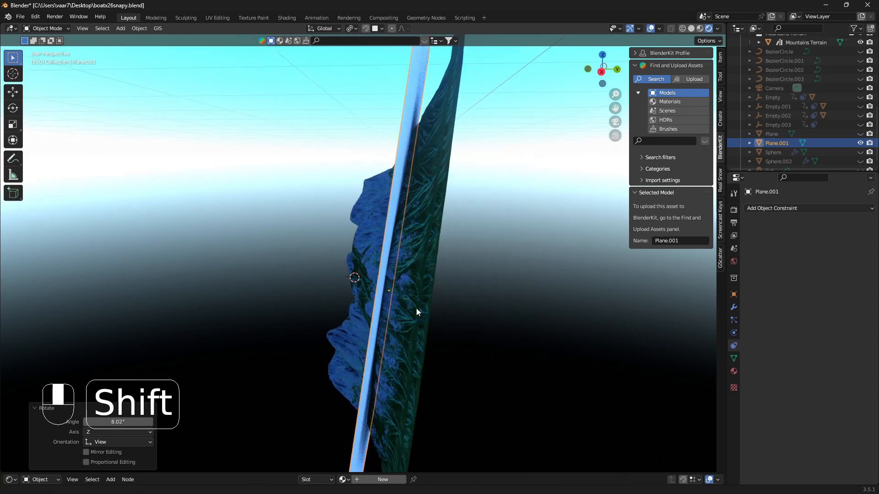
mouse_move(399, 234)
middle_mouse_down("shift")
mouse_move(394, 203)
mouse_move(408, 235)
middle_mouse_up("shift")
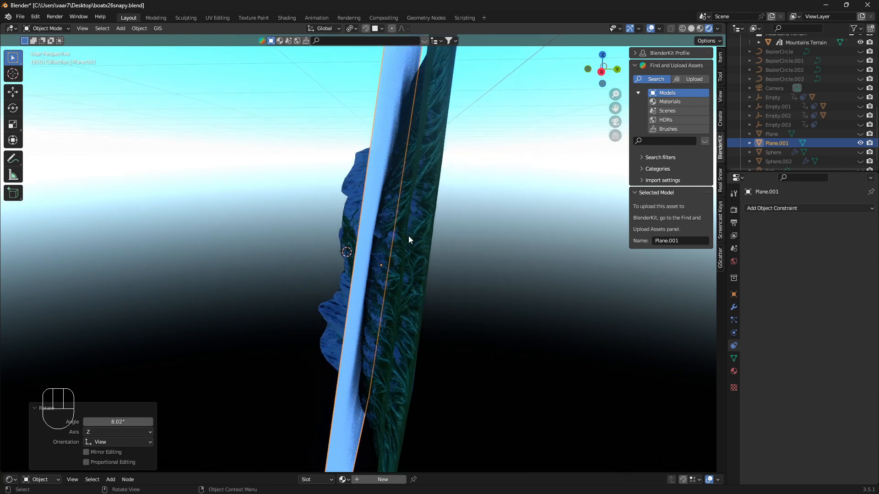
middle_click_drag(414, 310, 300, 239)
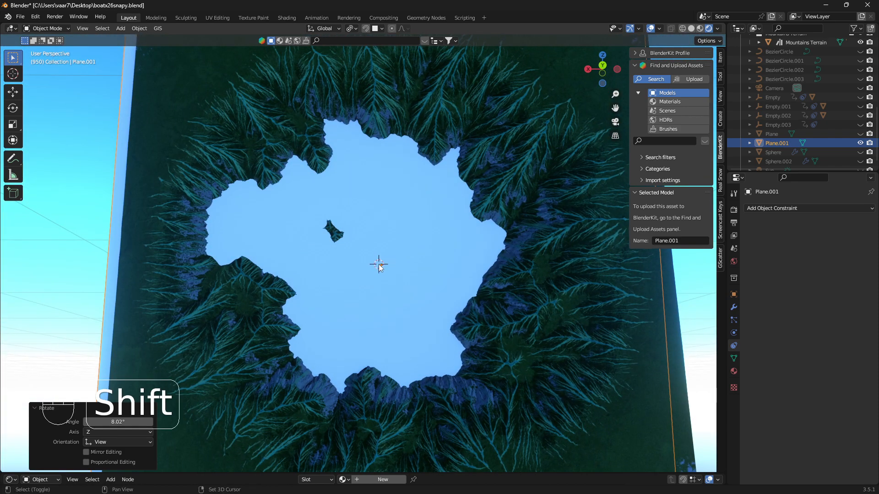
middle_click_drag(379, 265, 385, 290, "shift")
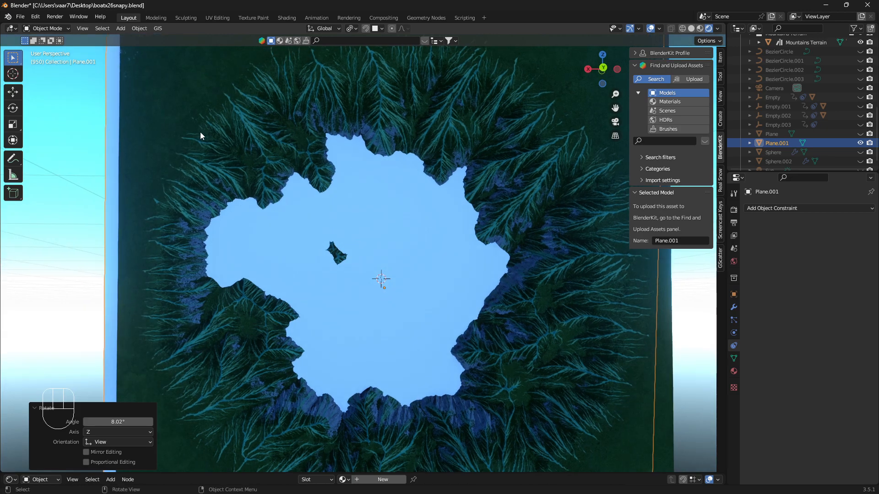
- Set the Mountains Terrain's origin to the 3D cursor
left_click(187, 133)
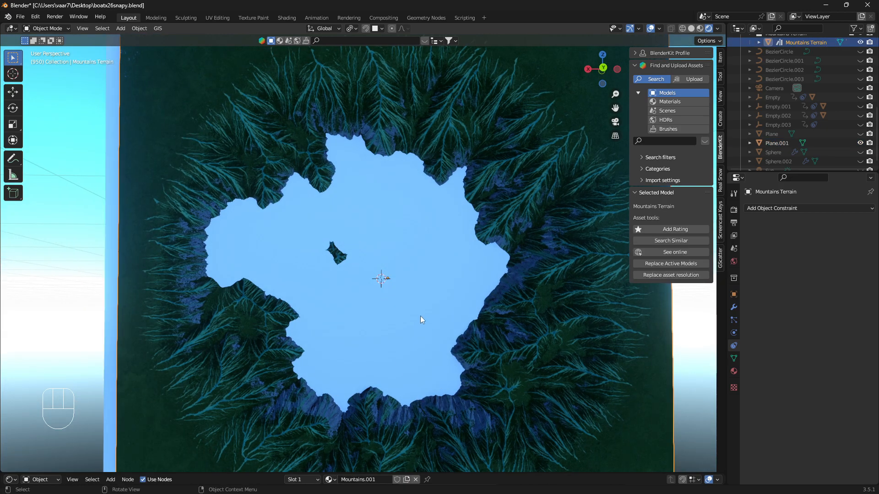
right_click(383, 281)
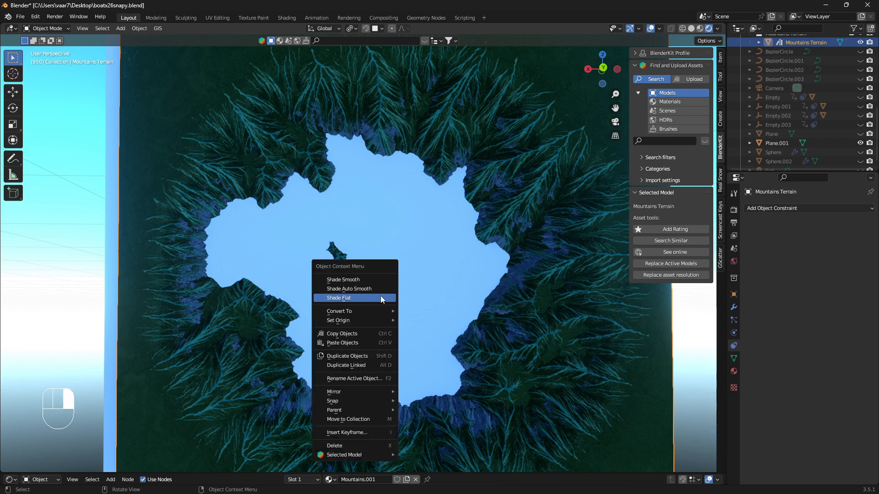
mouse_move(368, 319)
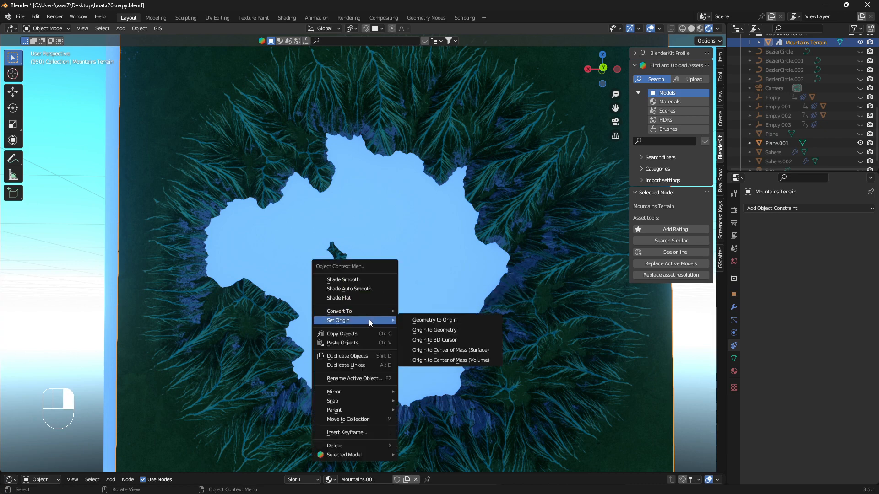
left_click(444, 339)
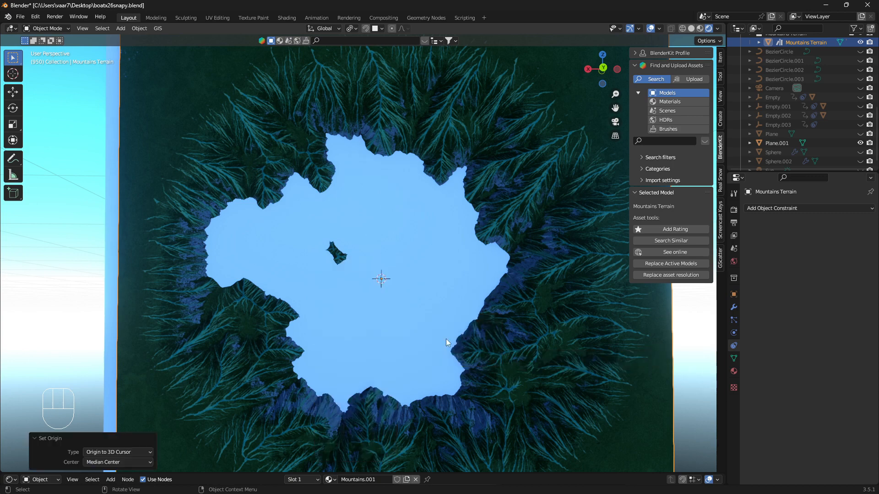
- Delete the helper plane that crosses the mountain terrain
middle_click_drag(445, 340, 363, 273)
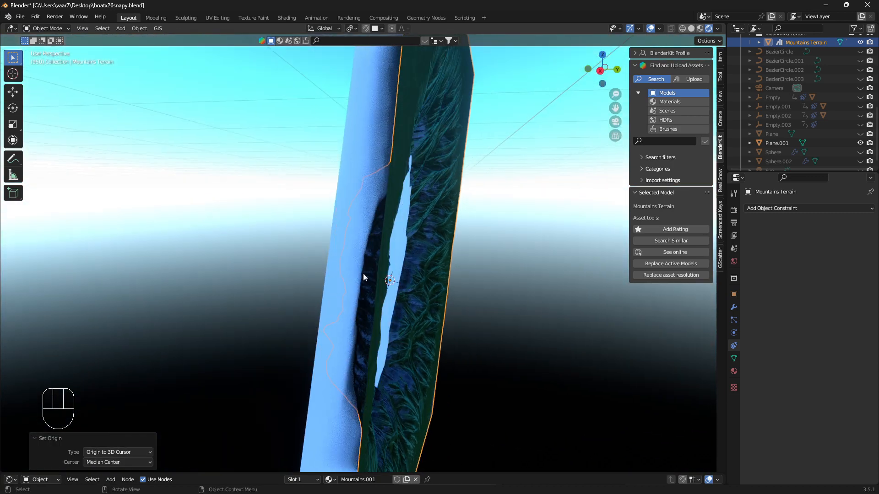
left_click(363, 140)
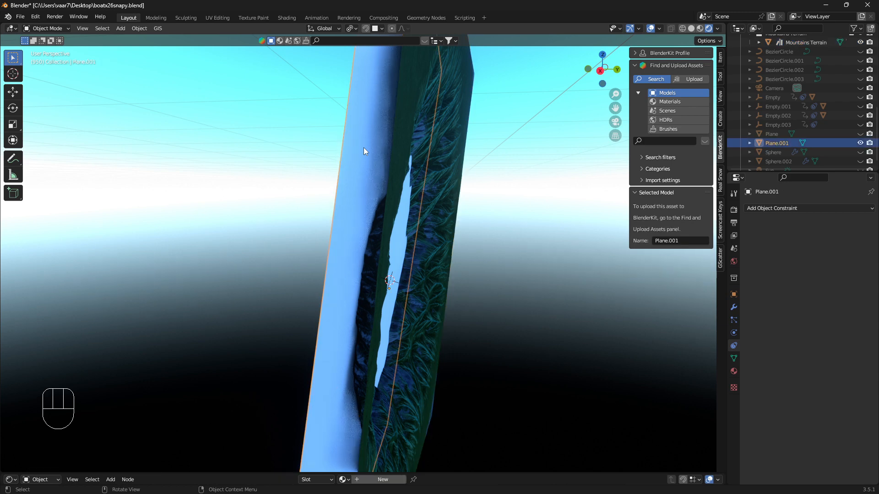
key("x")
left_click(363, 147)
scroll(359, 284, "up", 3)
- Unhide all hidden objects in the scene and clear the selection
left_click(383, 183)
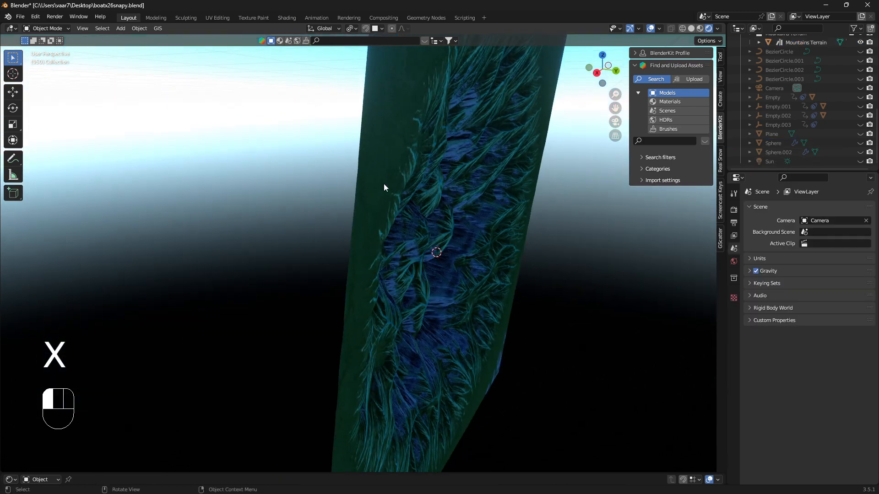
middle_click_drag(420, 246, 505, 310)
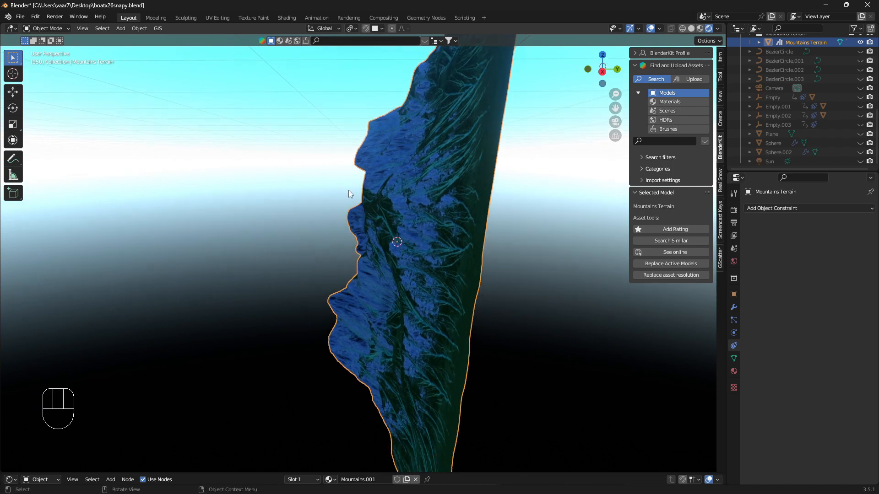
middle_click_drag(378, 231, 477, 266)
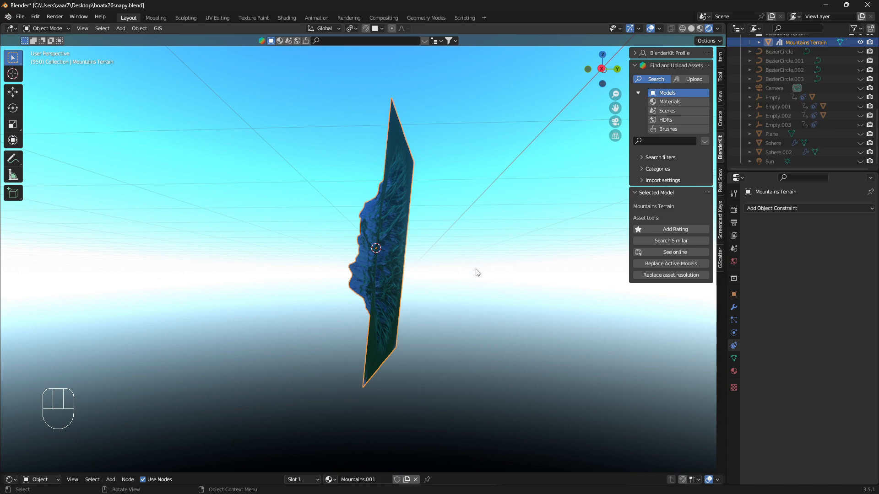
key("alt+h")
key("alt+a")
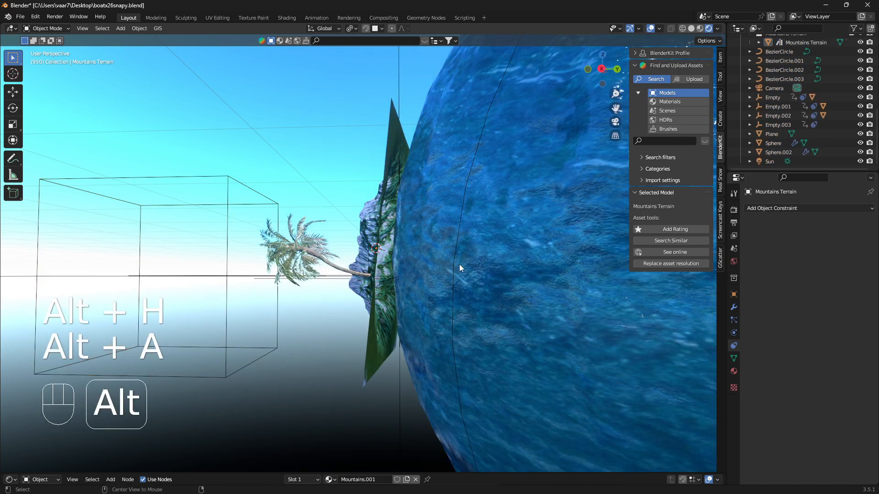
- Scale the Mountains Terrain down to about 0.804 in front of the ocean sphere
left_click(381, 225)
middle_click_drag(382, 225, 496, 229)
scroll(496, 229, "down", 4)
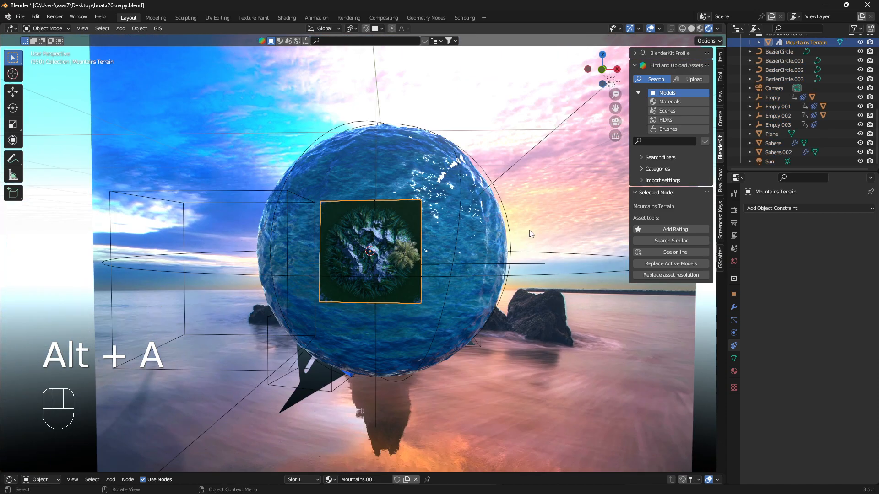
key("s")
left_click(497, 232)
scroll(437, 265, "up", 3)
middle_click_drag(449, 251, 435, 250, "shift")
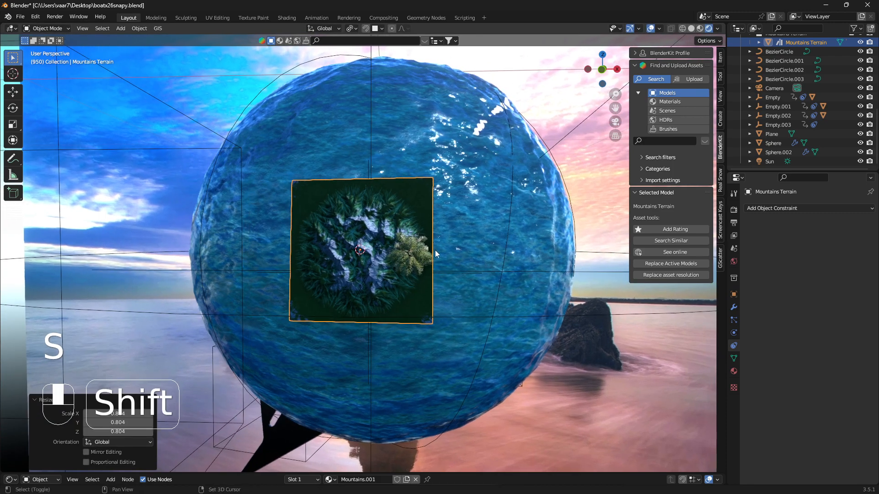
- Enable snapping and move the terrain onto the sphere's surface, by about -0.019 m in X, 0.028 m in Y and 0.006 m in Z
left_click(365, 29)
key("g")
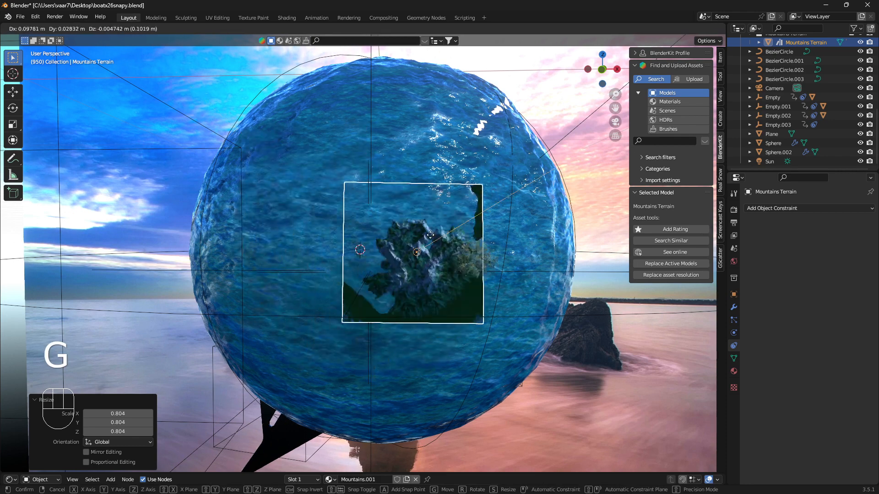
left_click(411, 238)
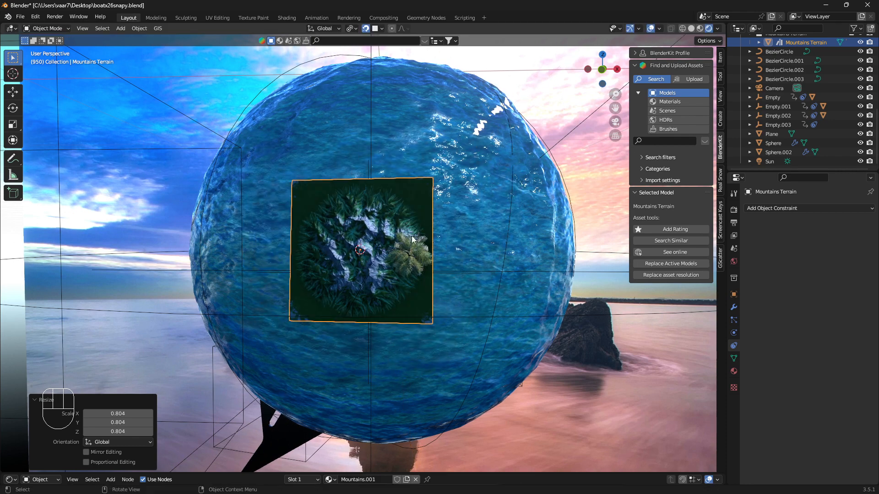
key("g")
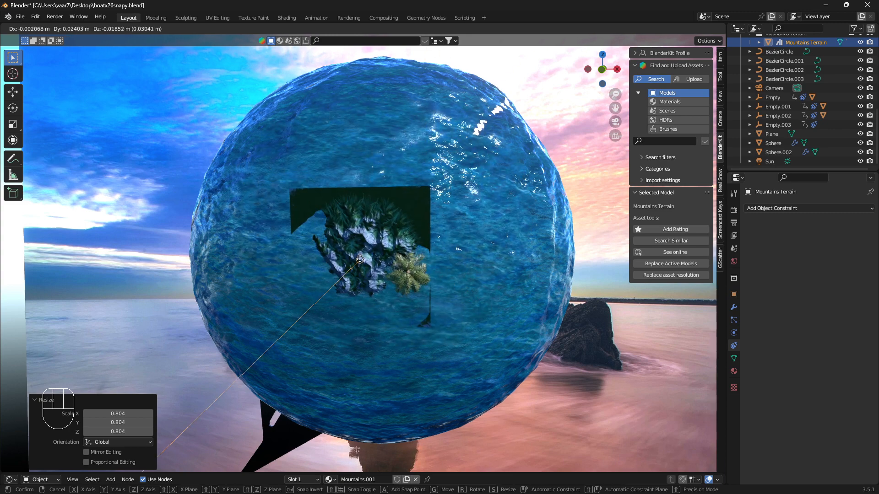
left_click(372, 288)
scroll(373, 291, "up", 3)
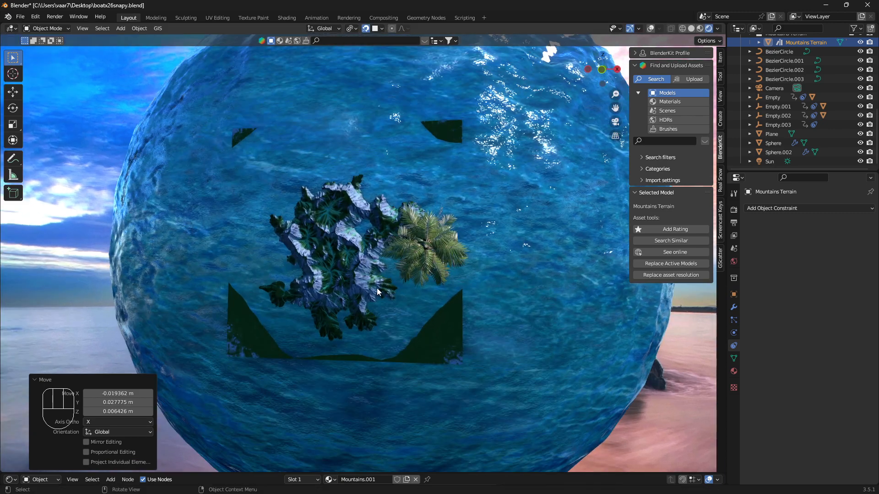
middle_click_drag(379, 287, 550, 224, "shift")
scroll(385, 301, "up", 2)
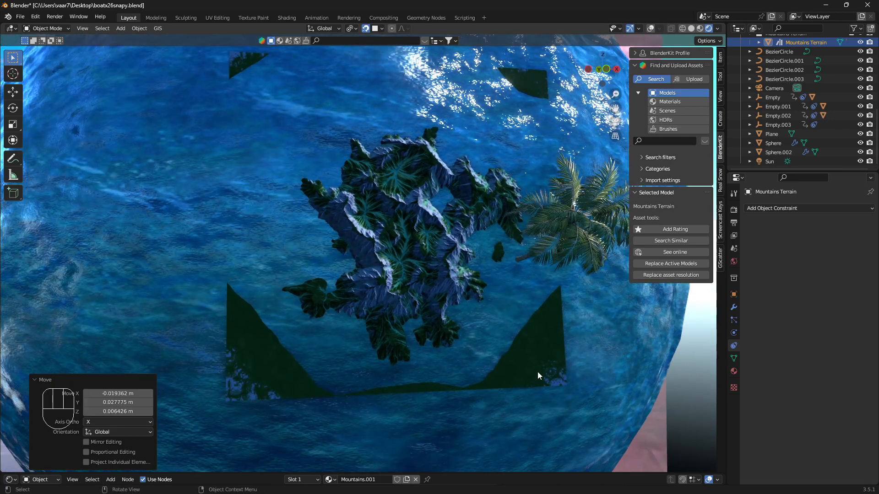
scroll(392, 276, "down", 2)
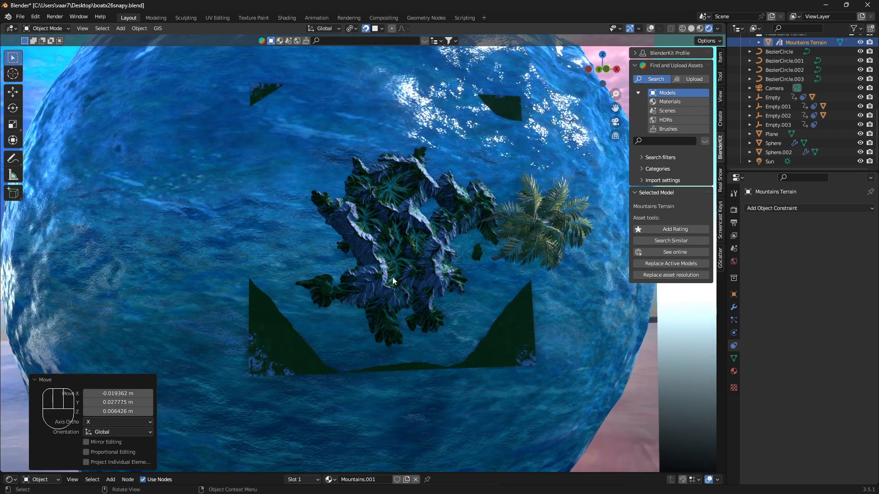
left_click(650, 29)
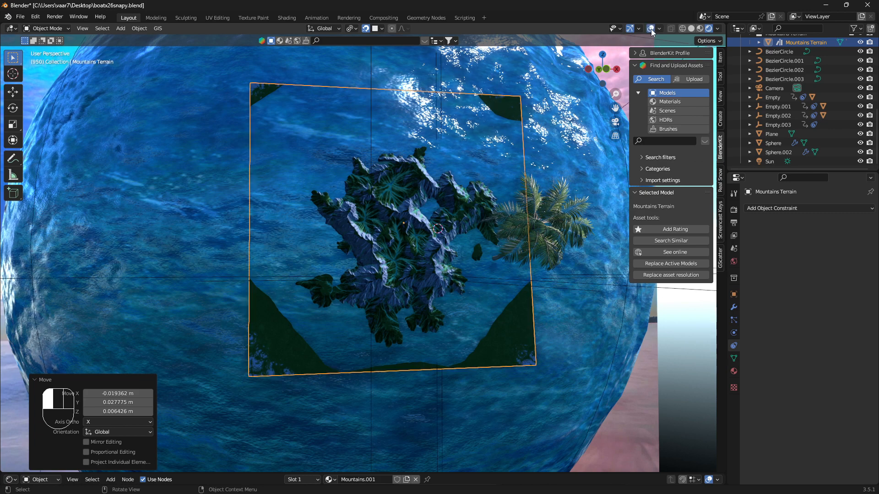
scroll(385, 325, "up", 2)
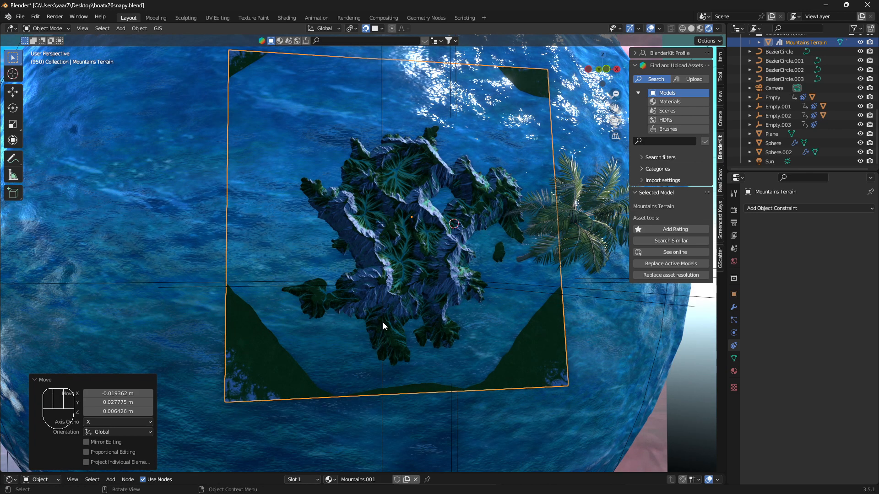
- With snapping off and X-ray on, select only the terrain's four corner vertices and vertices midway along its edges in Edit Mode
left_click(363, 29)
key("Tab")
scroll(324, 360, "down", 3)
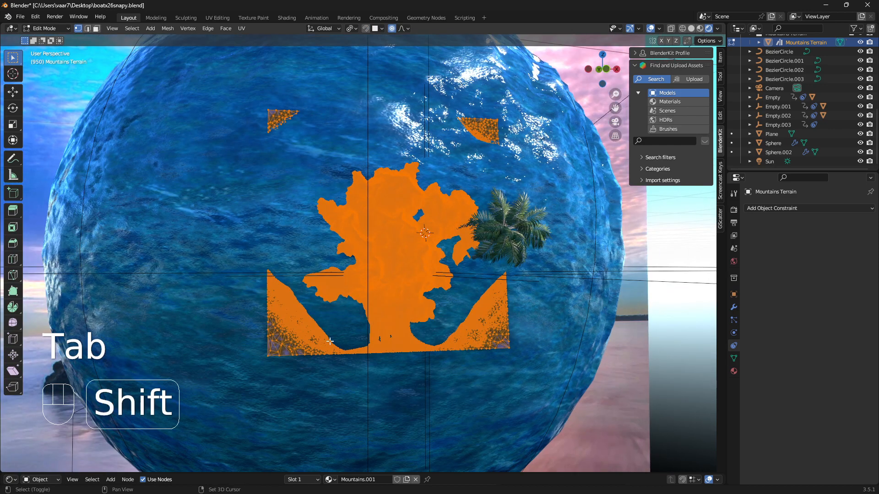
mouse_move(324, 361)
middle_mouse_down("shift")
mouse_move(290, 331)
mouse_move(331, 361)
middle_mouse_up("shift")
key("alt+a")
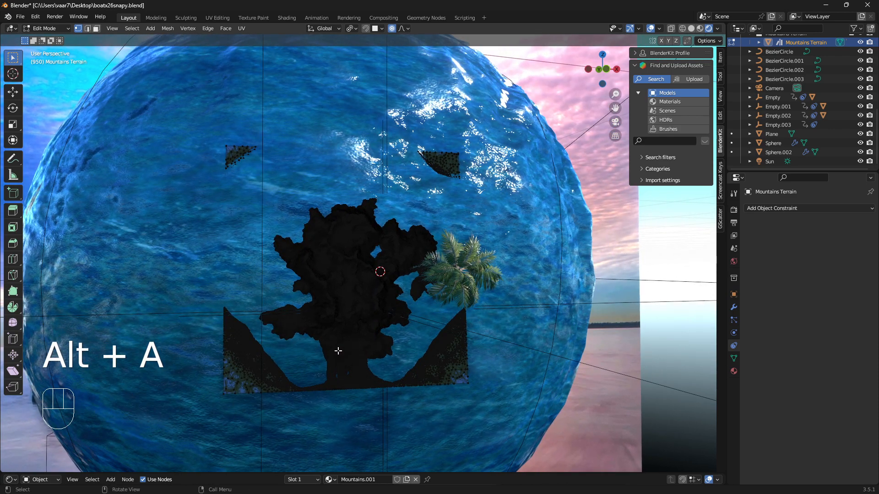
key("alt+z")
scroll(335, 346, "up", 2)
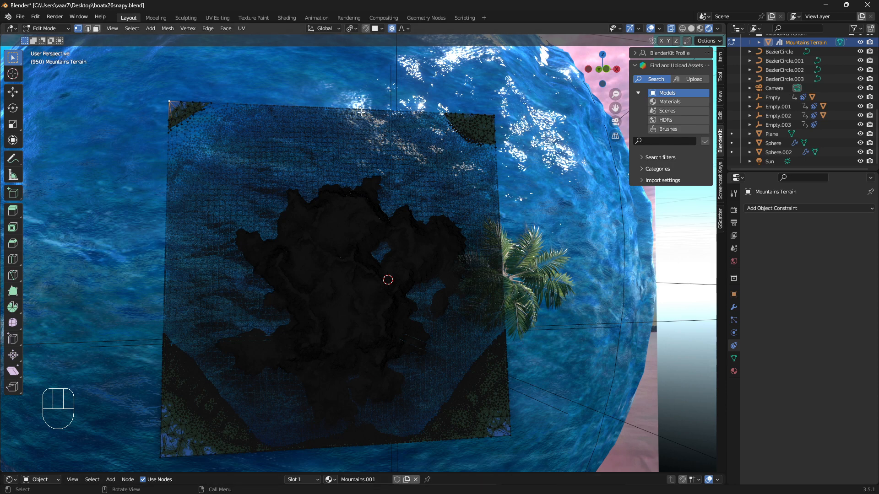
key("shift")
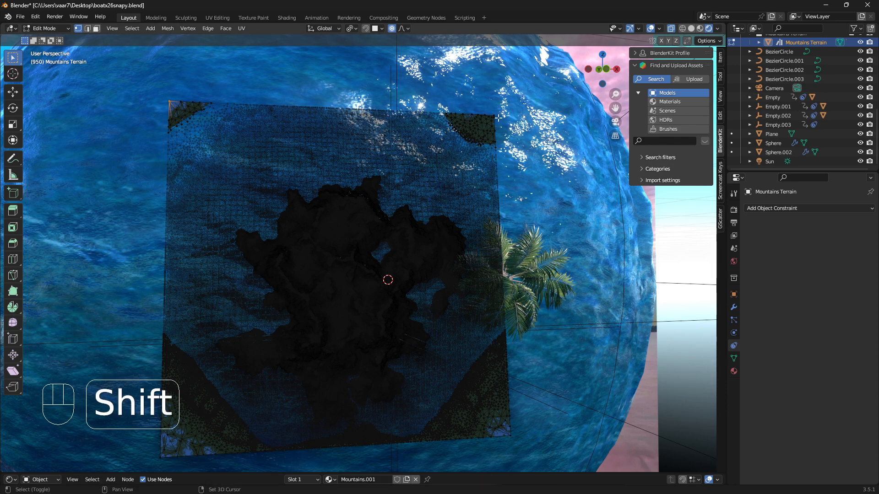
left_click(166, 264, "shift")
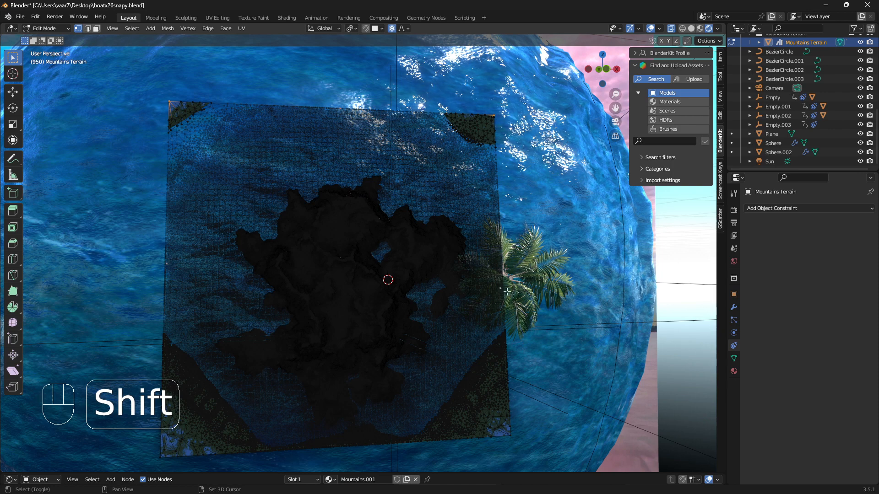
left_click(161, 457, "shift")
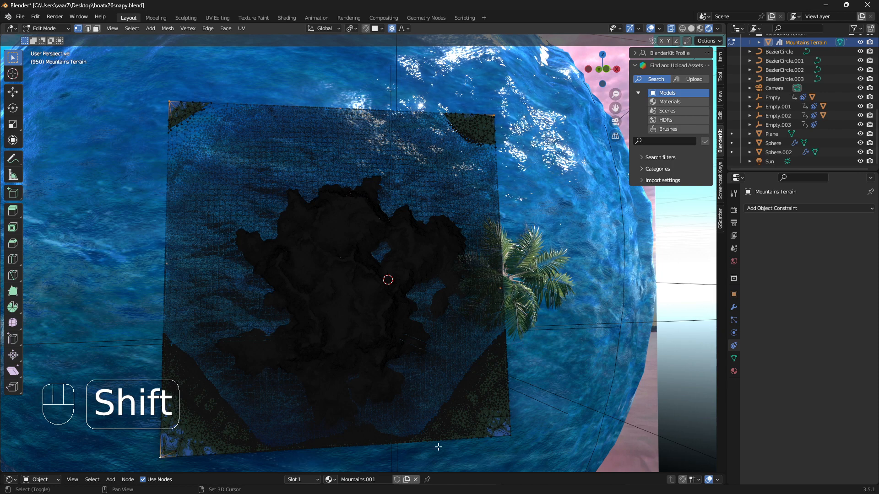
left_click(510, 436, "shift")
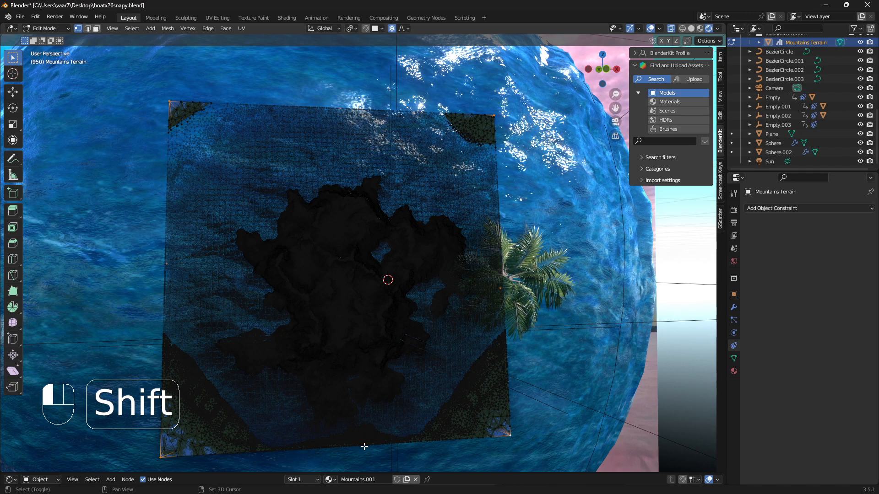
- Sink the selected border vertices into the sphere by about 0.034 m in Y, using smooth proportional editing sized 0.102, and return to Object Mode
middle_click_drag(311, 265, 384, 112)
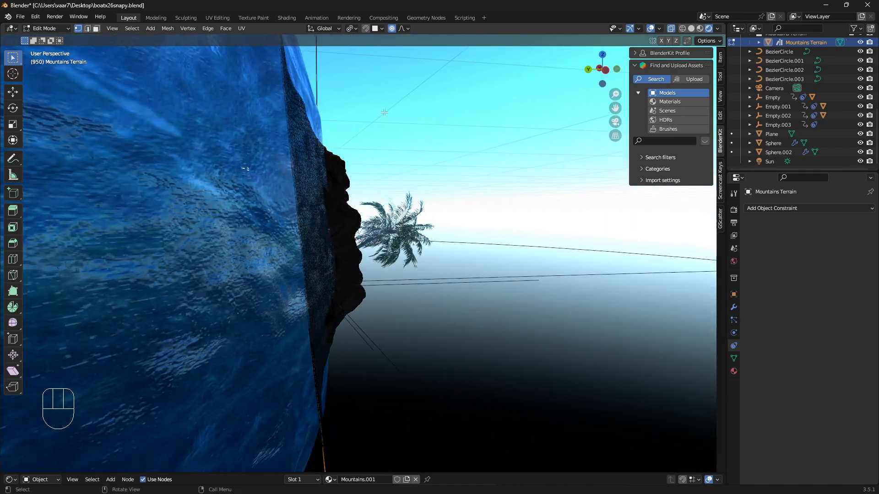
middle_click_drag(412, 243, 430, 266)
key("alt+z")
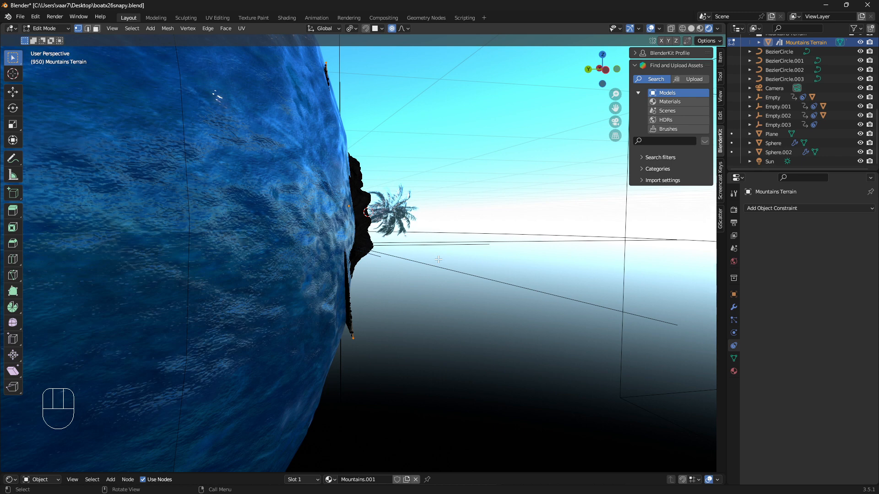
key("g")
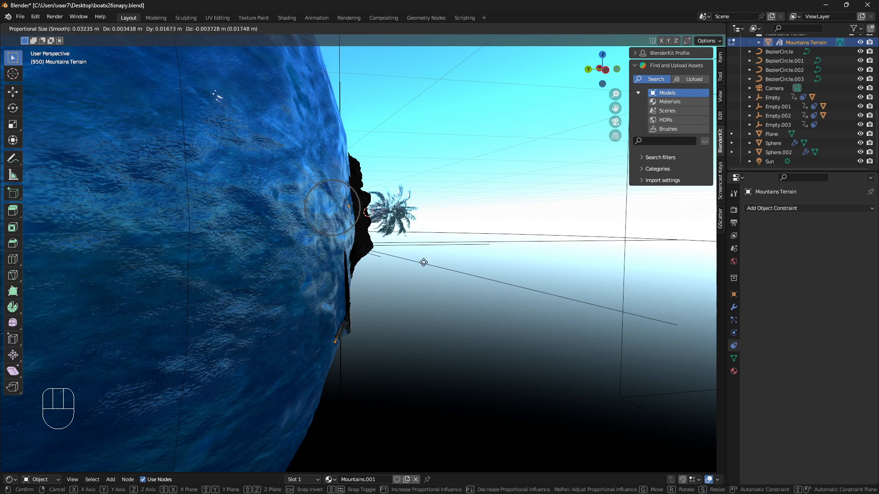
scroll(423, 262, "down", 2)
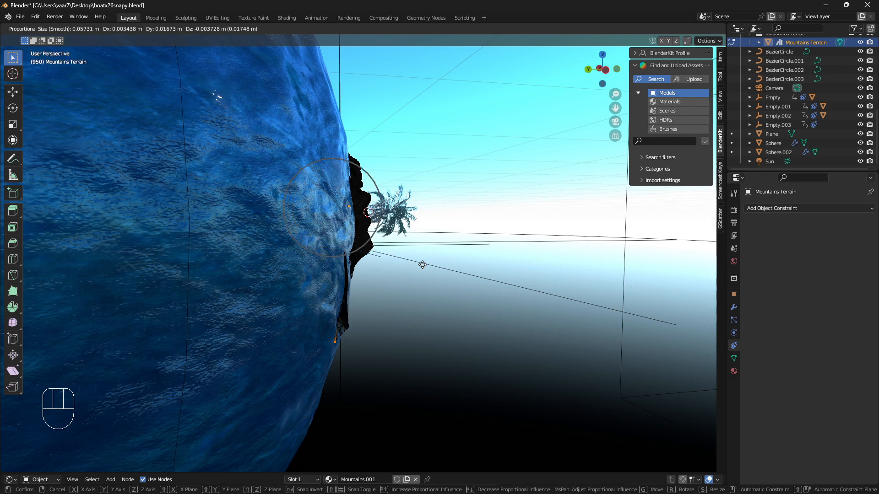
scroll(421, 268, "down", 2)
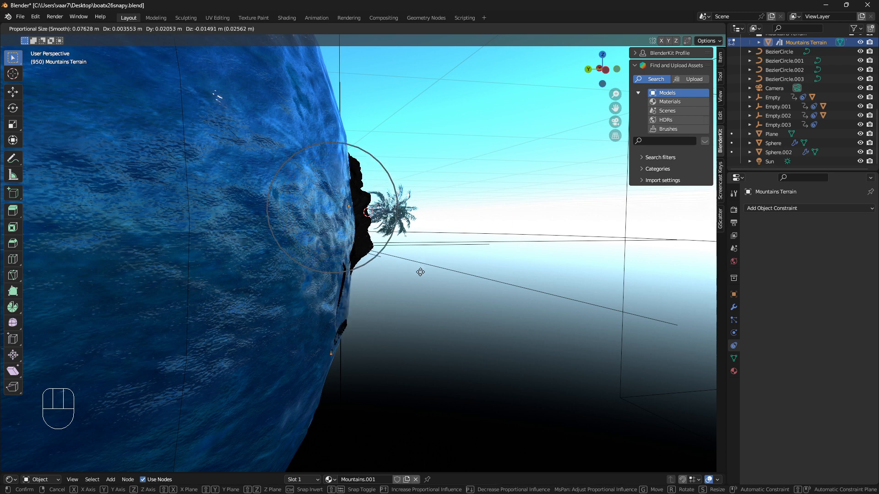
scroll(420, 272, "down", 3)
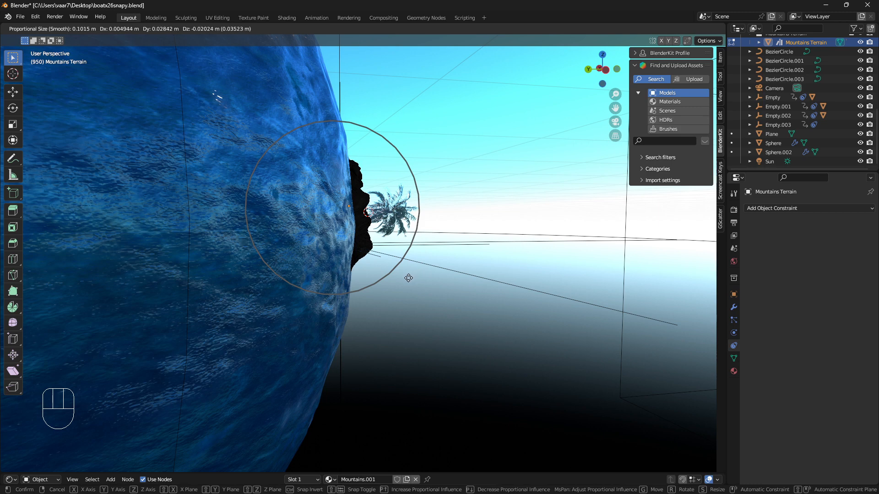
left_click(408, 277)
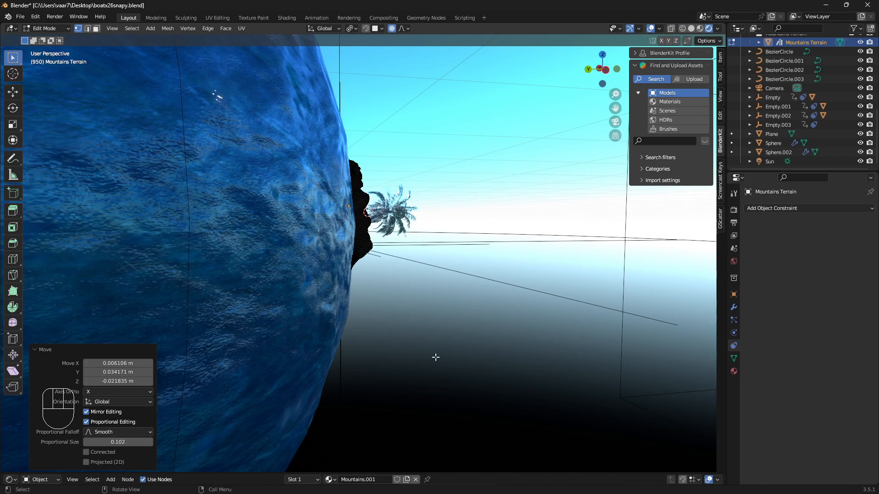
key("Tab")
middle_click_drag(409, 298, 298, 298)
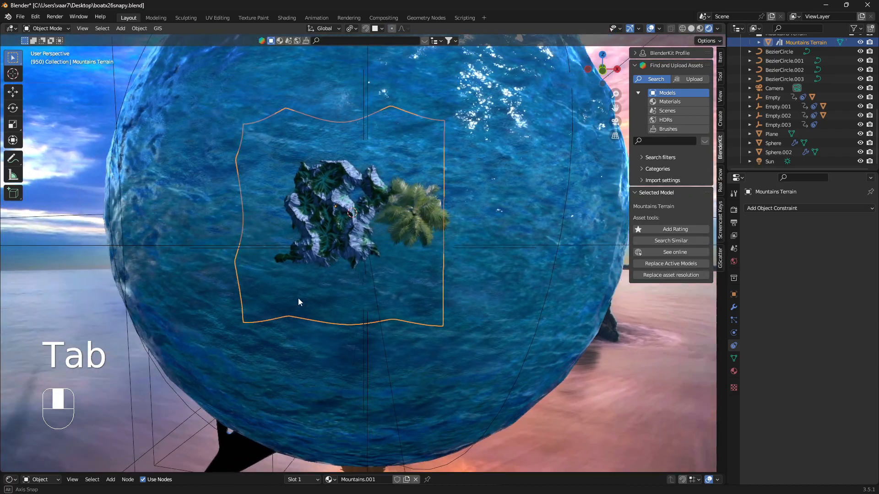
- Move the palm tree onto the mountain island, about -0.057 m in X, 0.004 m in Y and 0.005 m in Z
key("alt+a")
left_click(405, 211)
middle_click_drag(406, 210, 439, 223)
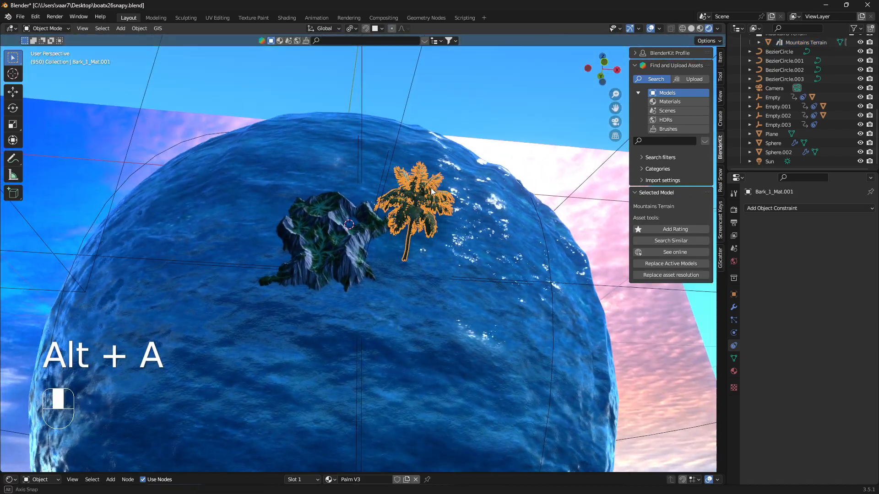
key("g")
left_click(446, 232)
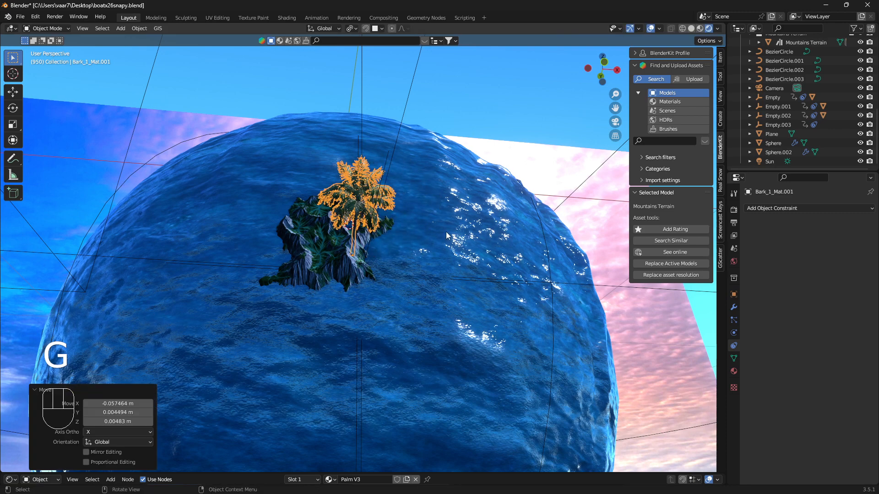
- Play the animation in camera view with the overlays hidden to check the island on the sphere
key("KP_0")
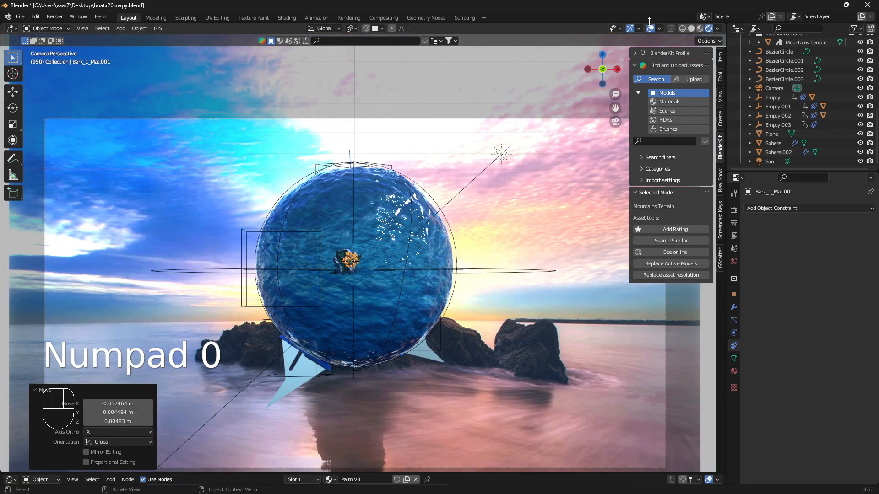
left_click(649, 28)
scroll(381, 280, "up", 3)
middle_click_drag(383, 277, 432, 226, "shift")
scroll(432, 225, "down", 1)
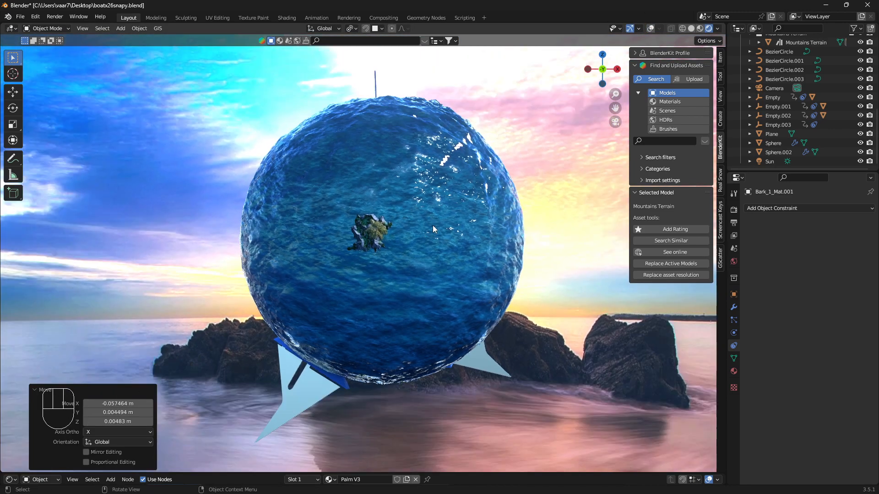
key("space")
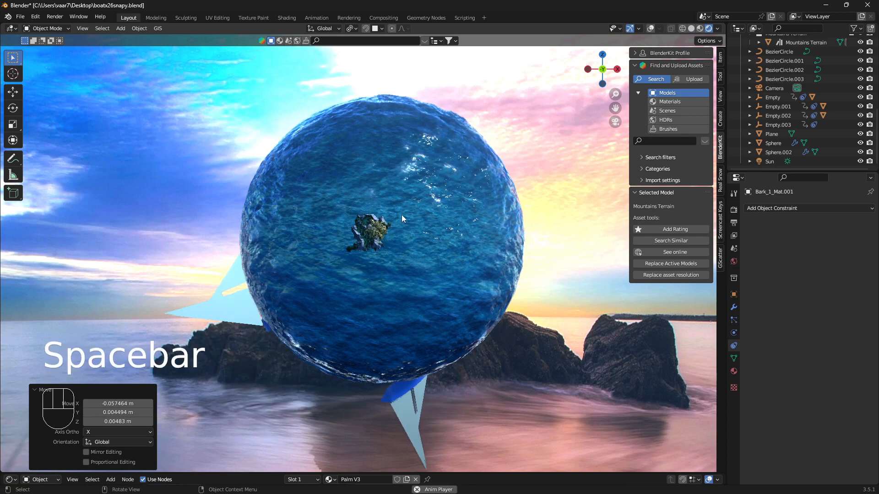
scroll(422, 243, "down", 1)
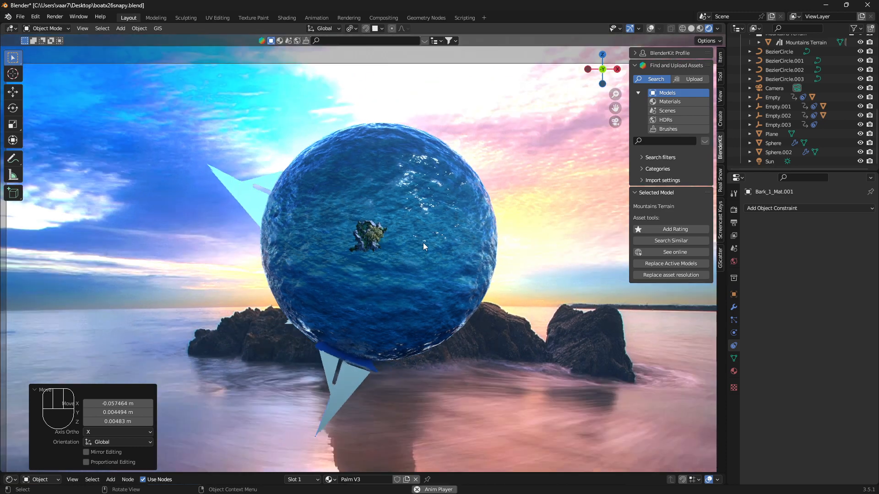
scroll(422, 243, "down", 1)
scroll(423, 243, "up", 2)
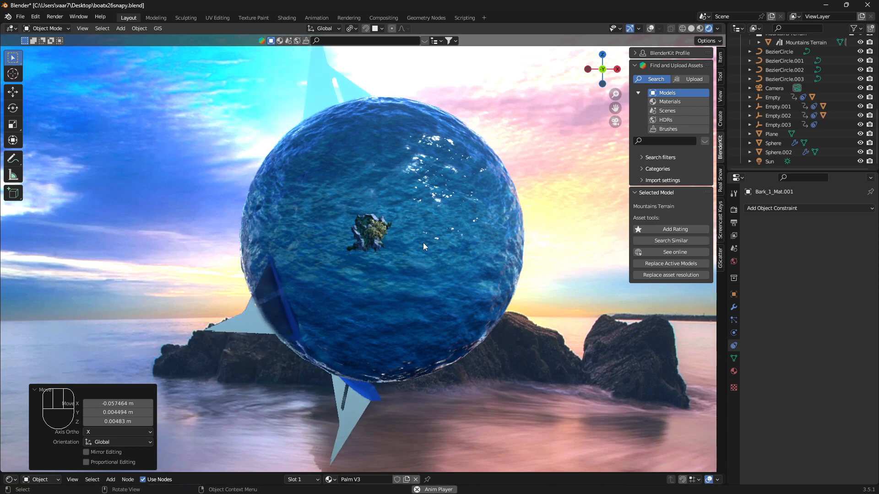